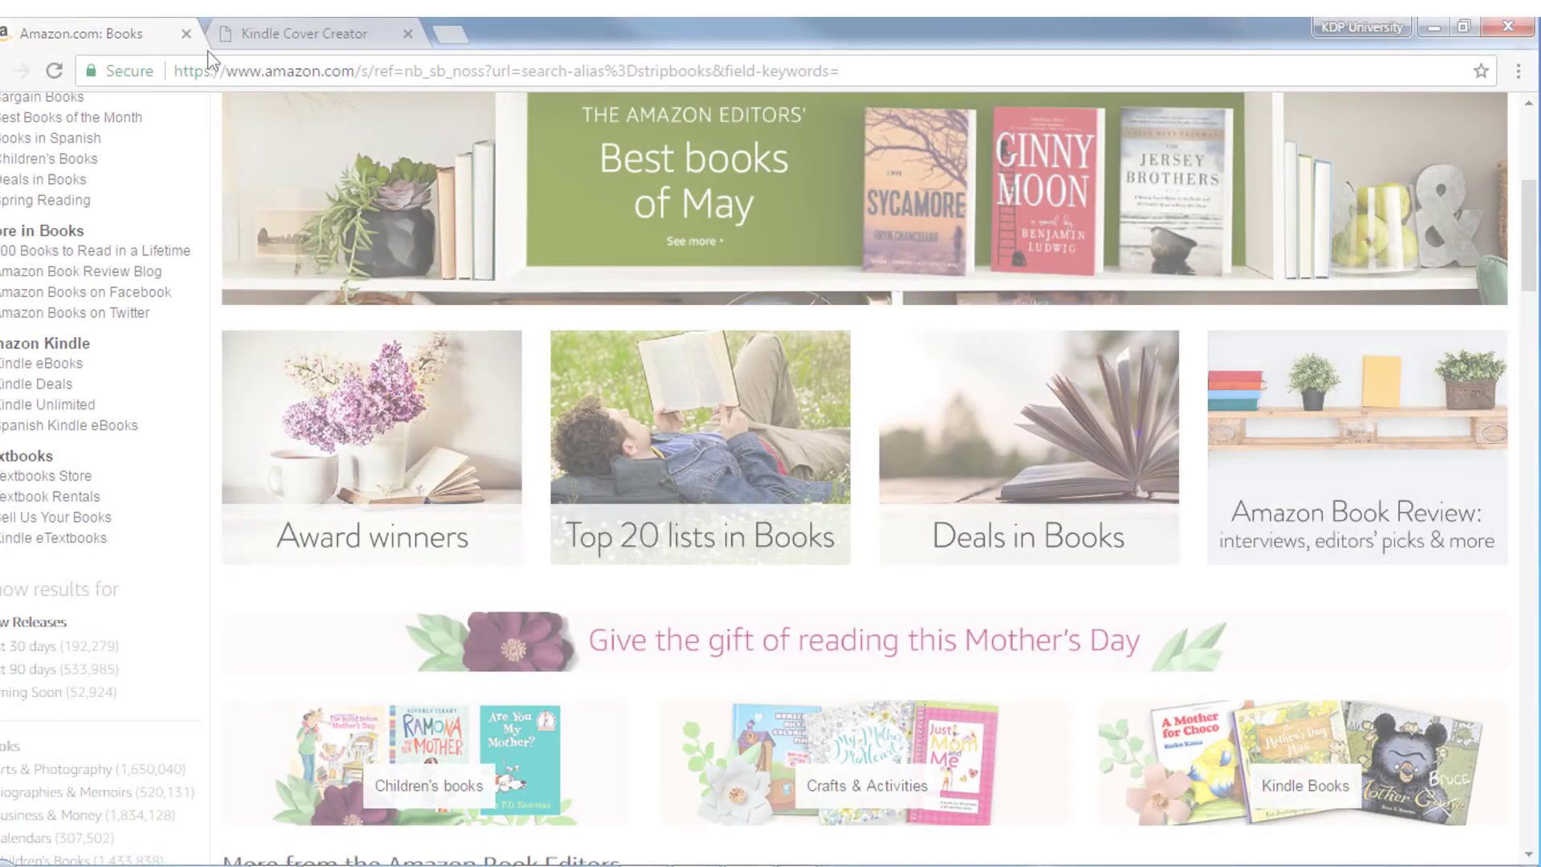
pyautogui.scroll(-2, 1252, 262)
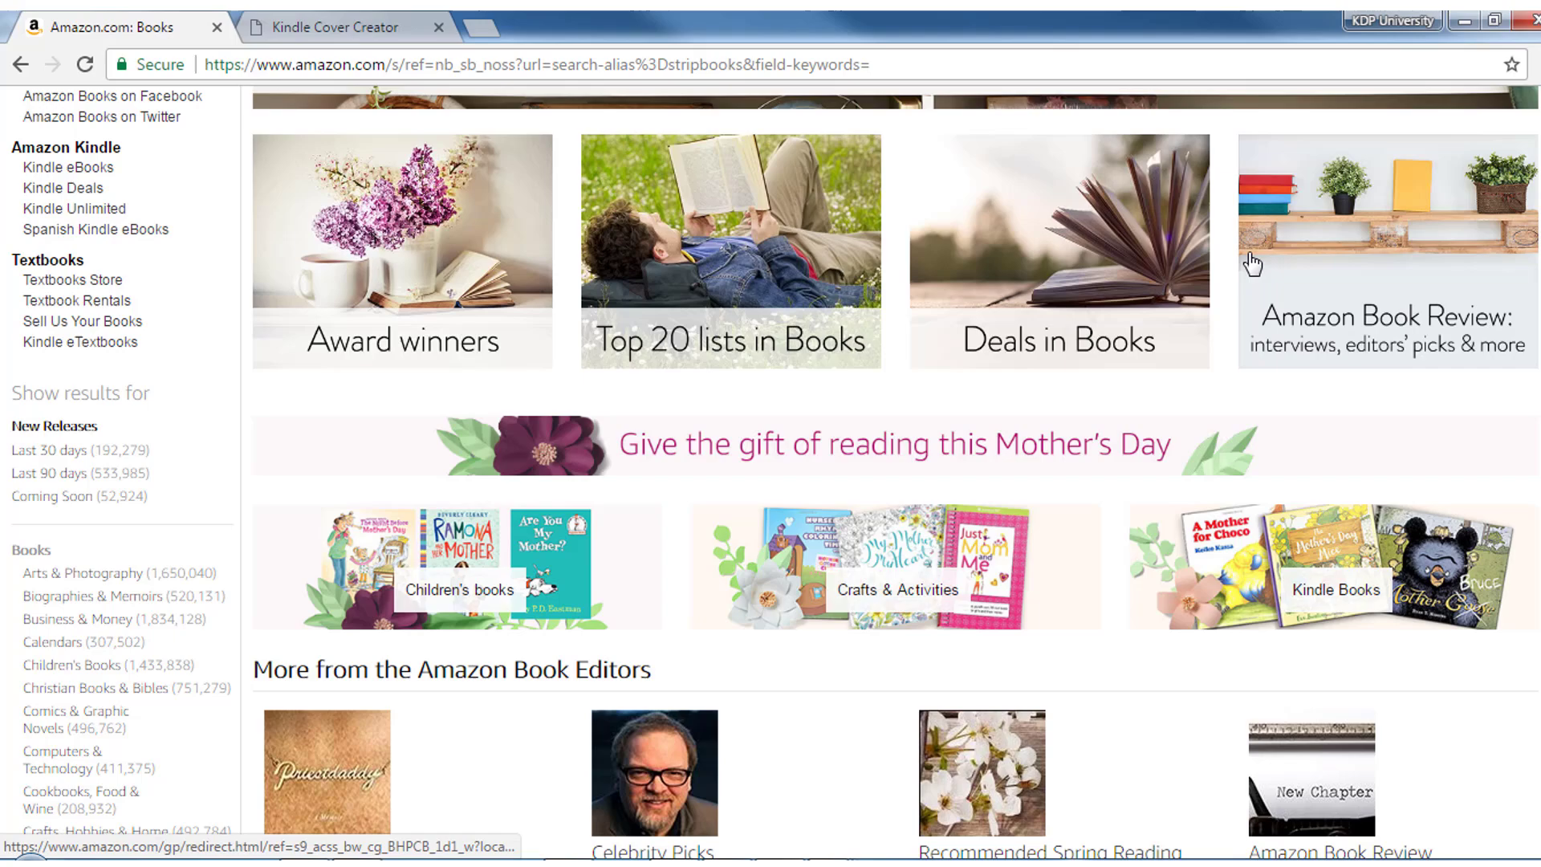
pyautogui.scroll(-1, 1253, 263)
pyautogui.scroll(-1, 1252, 263)
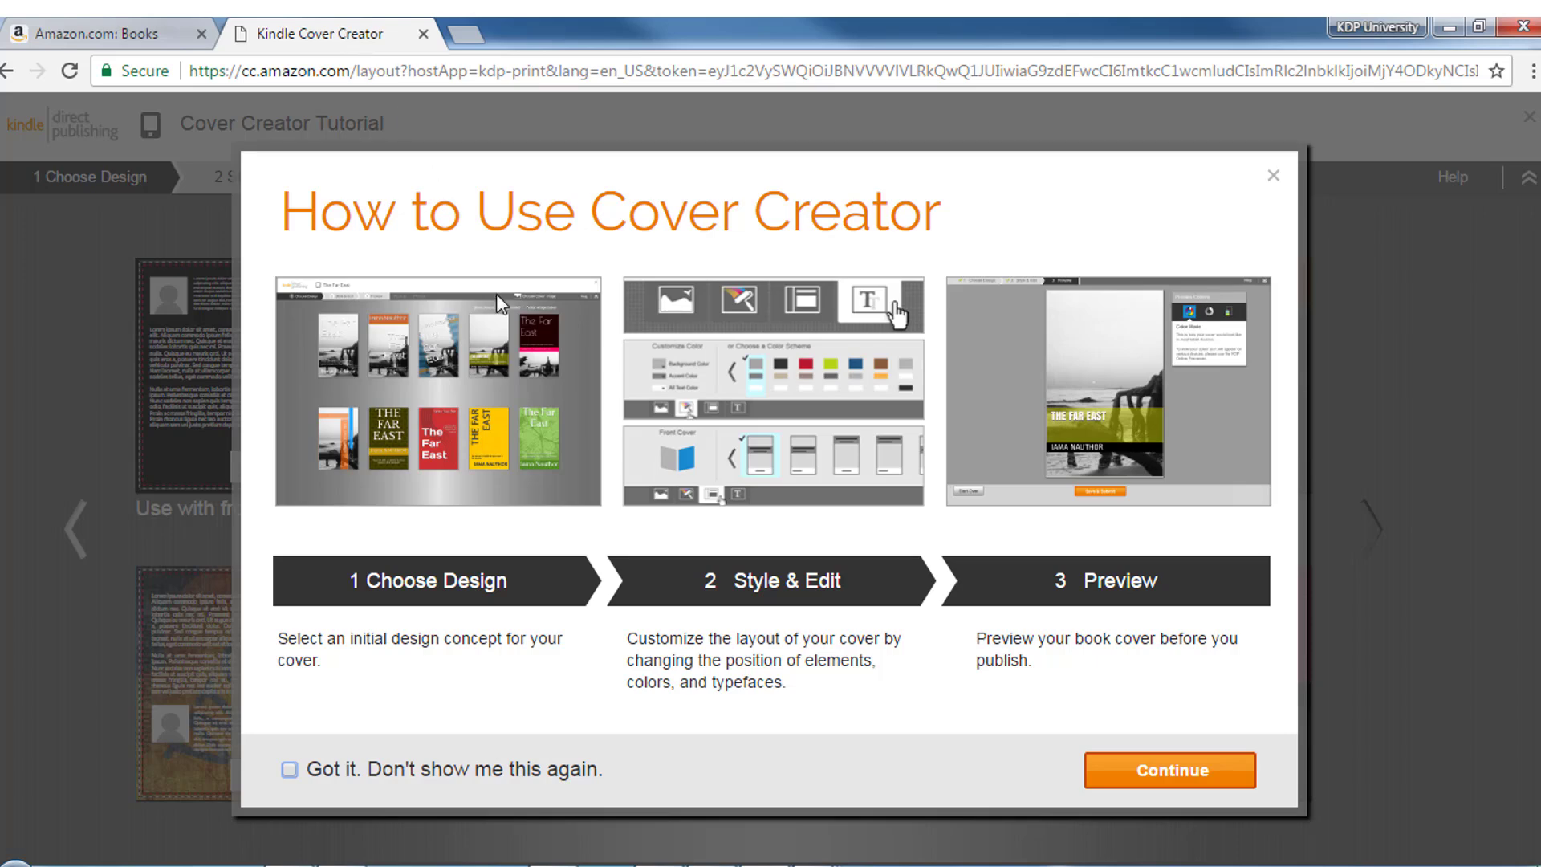
# Dismiss the How to Use Cover Creator guide with Continue
pyautogui.click(1168, 771)
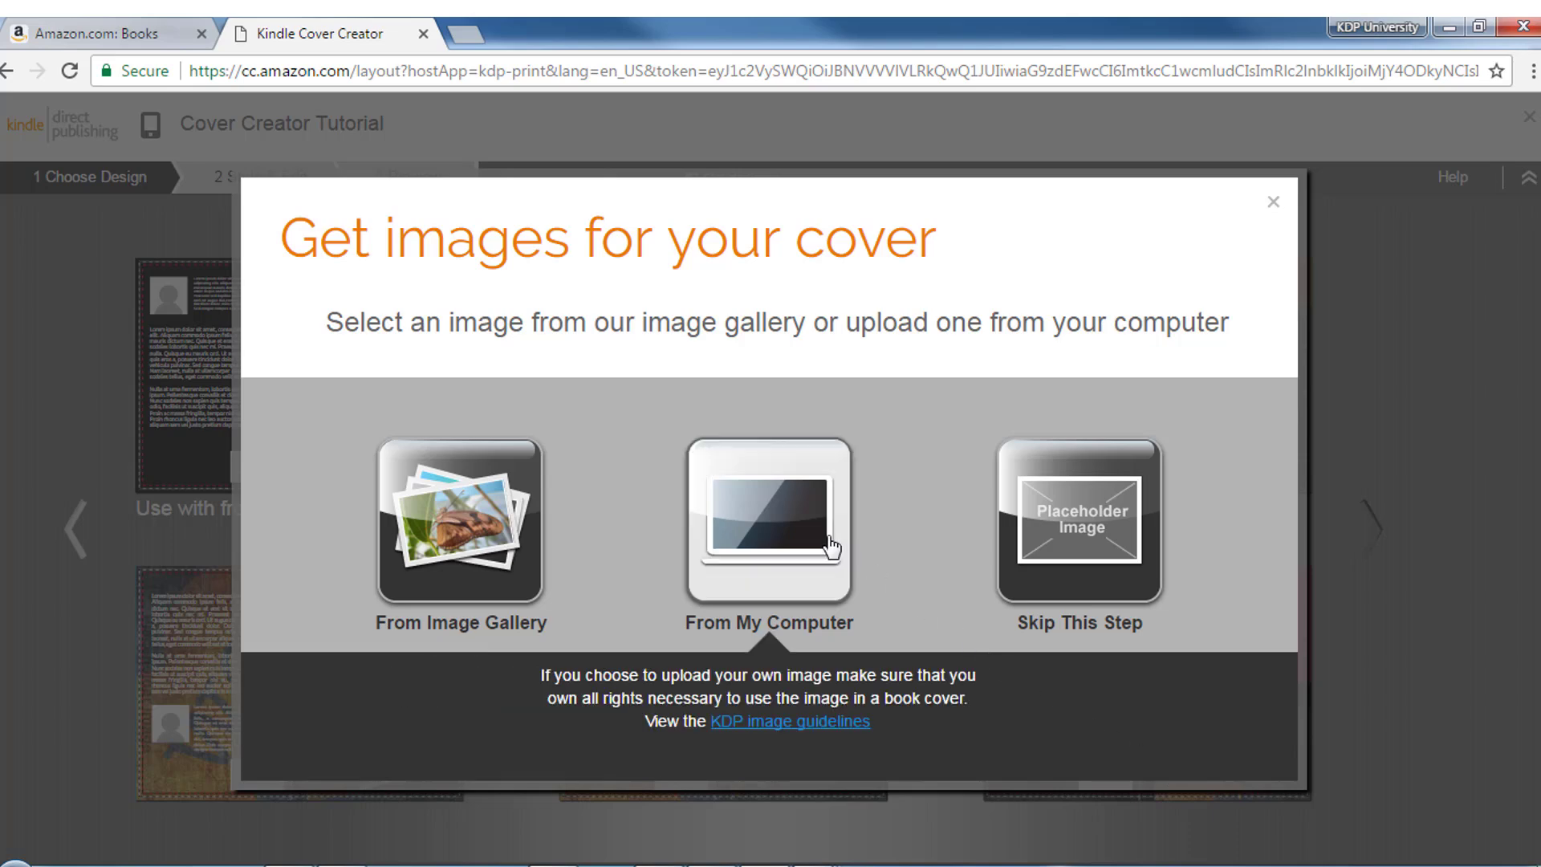
# Upload Cover Image.jpg from the computer as the cover photo
pyautogui.click(777, 506)
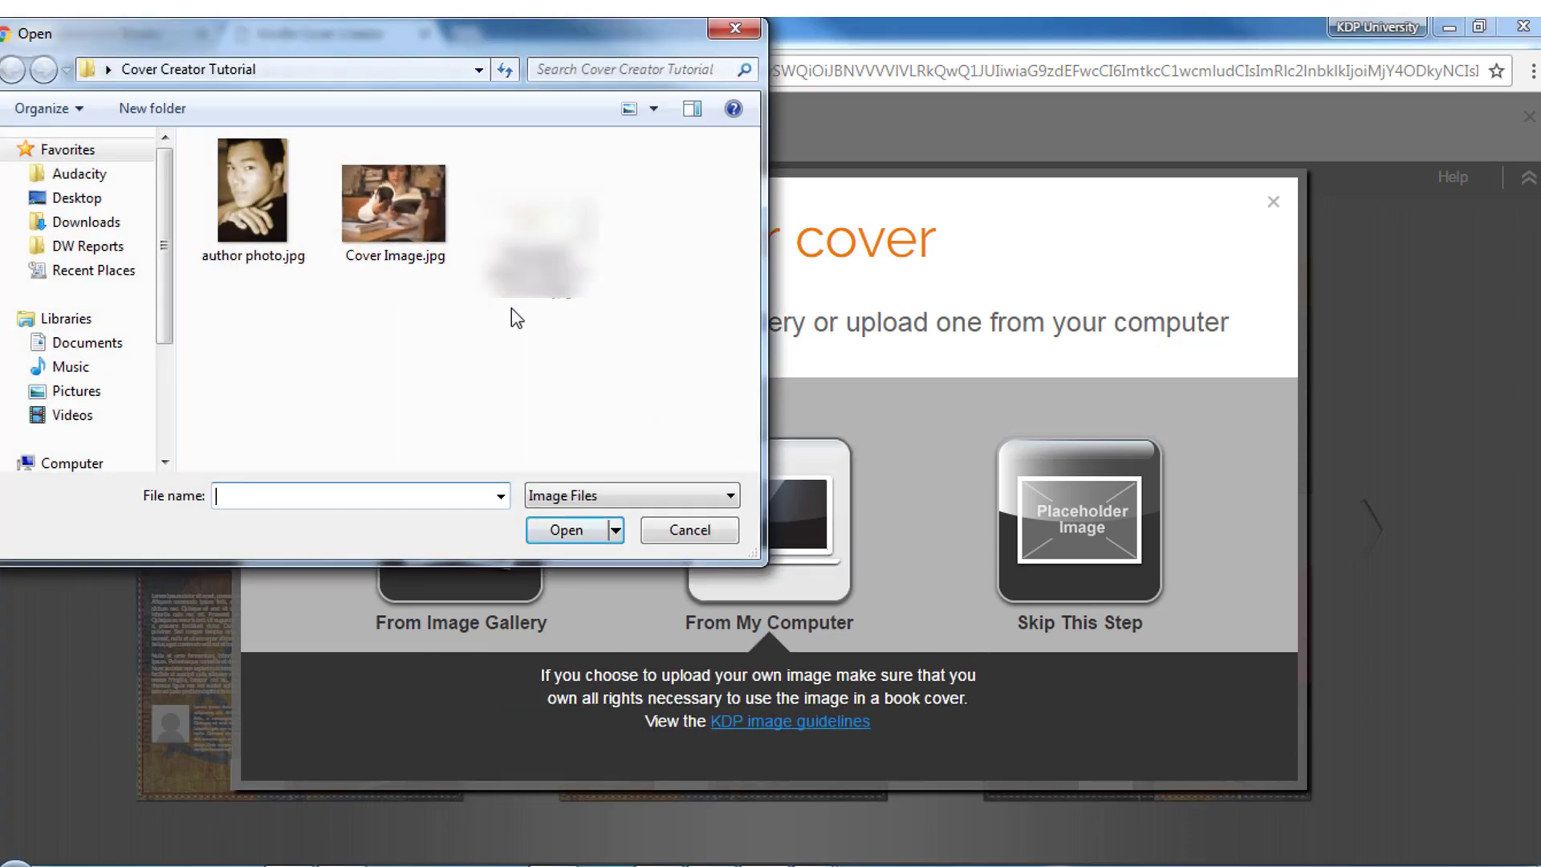
pyautogui.click(399, 192)
pyautogui.click(591, 530)
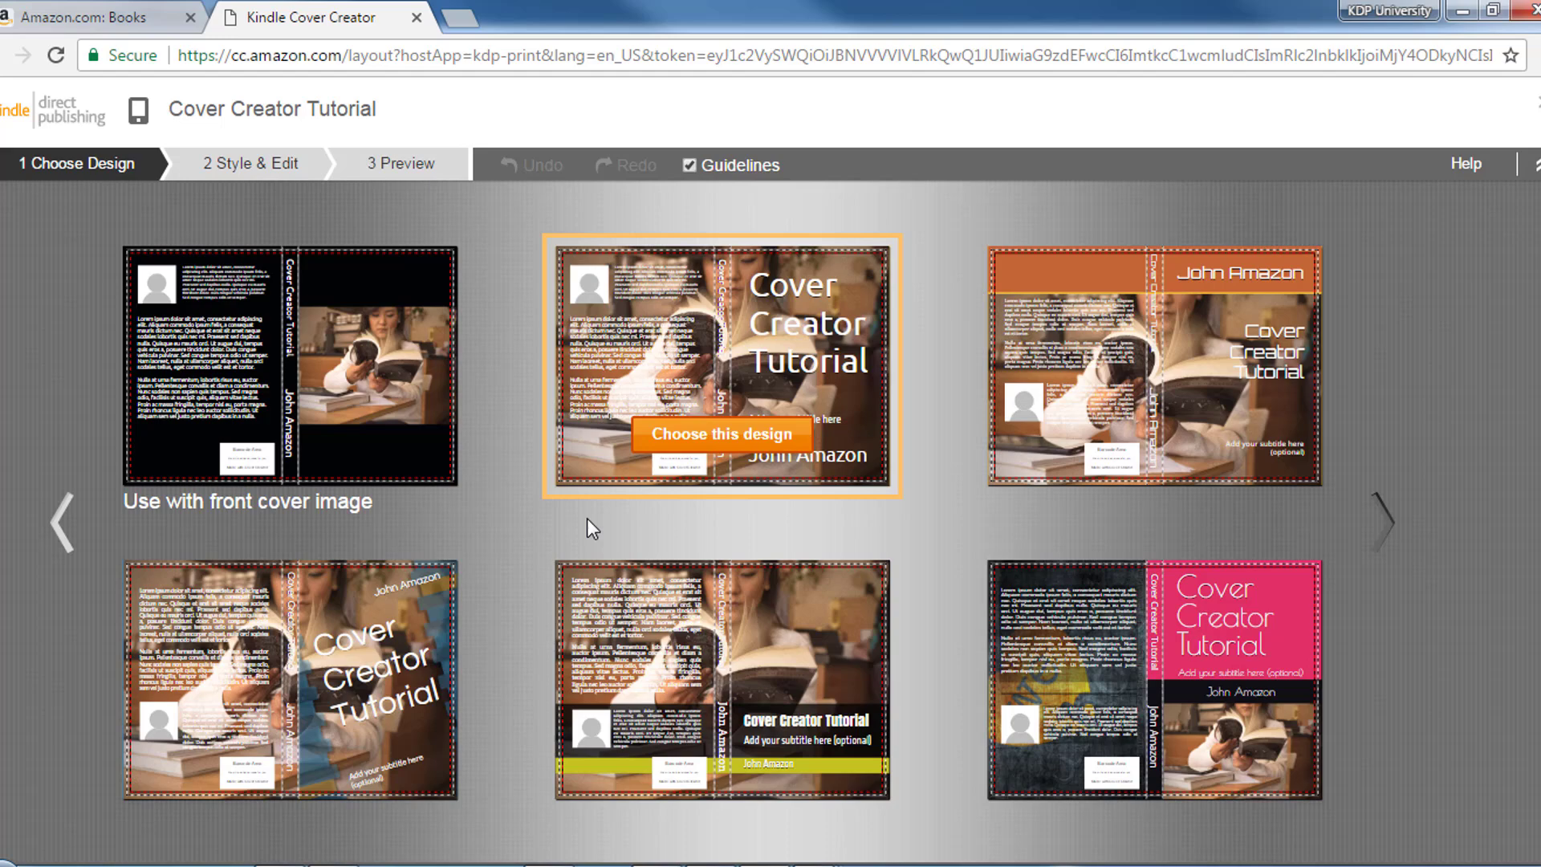
# Choose the bottom-middle design with the dark title bar and yellow author band
pyautogui.click(724, 752)
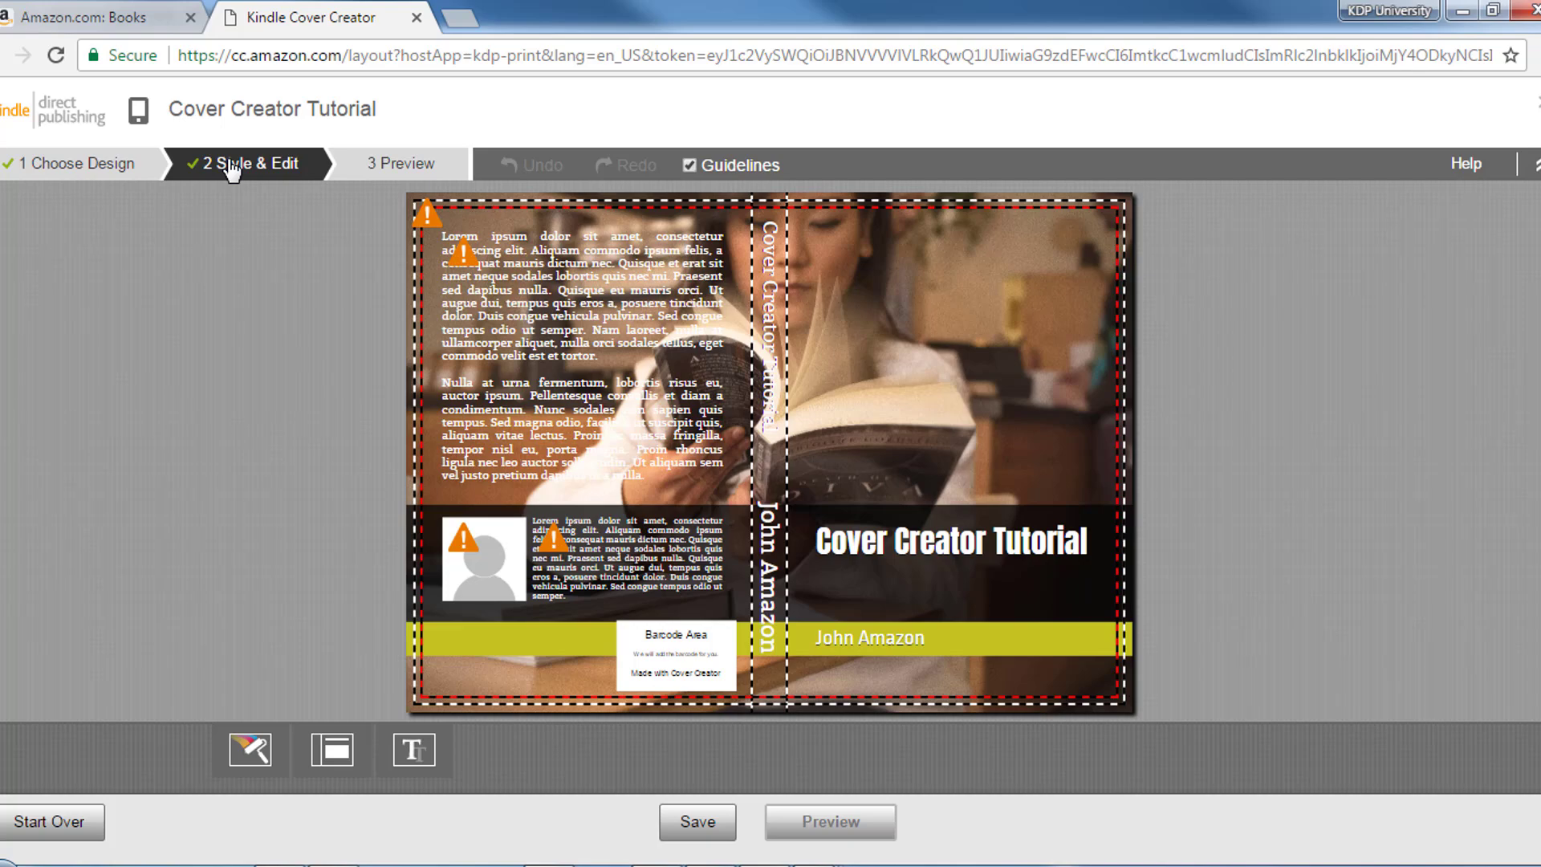
# Start replacing the cover photo with one from the stock image gallery
pyautogui.click(887, 397)
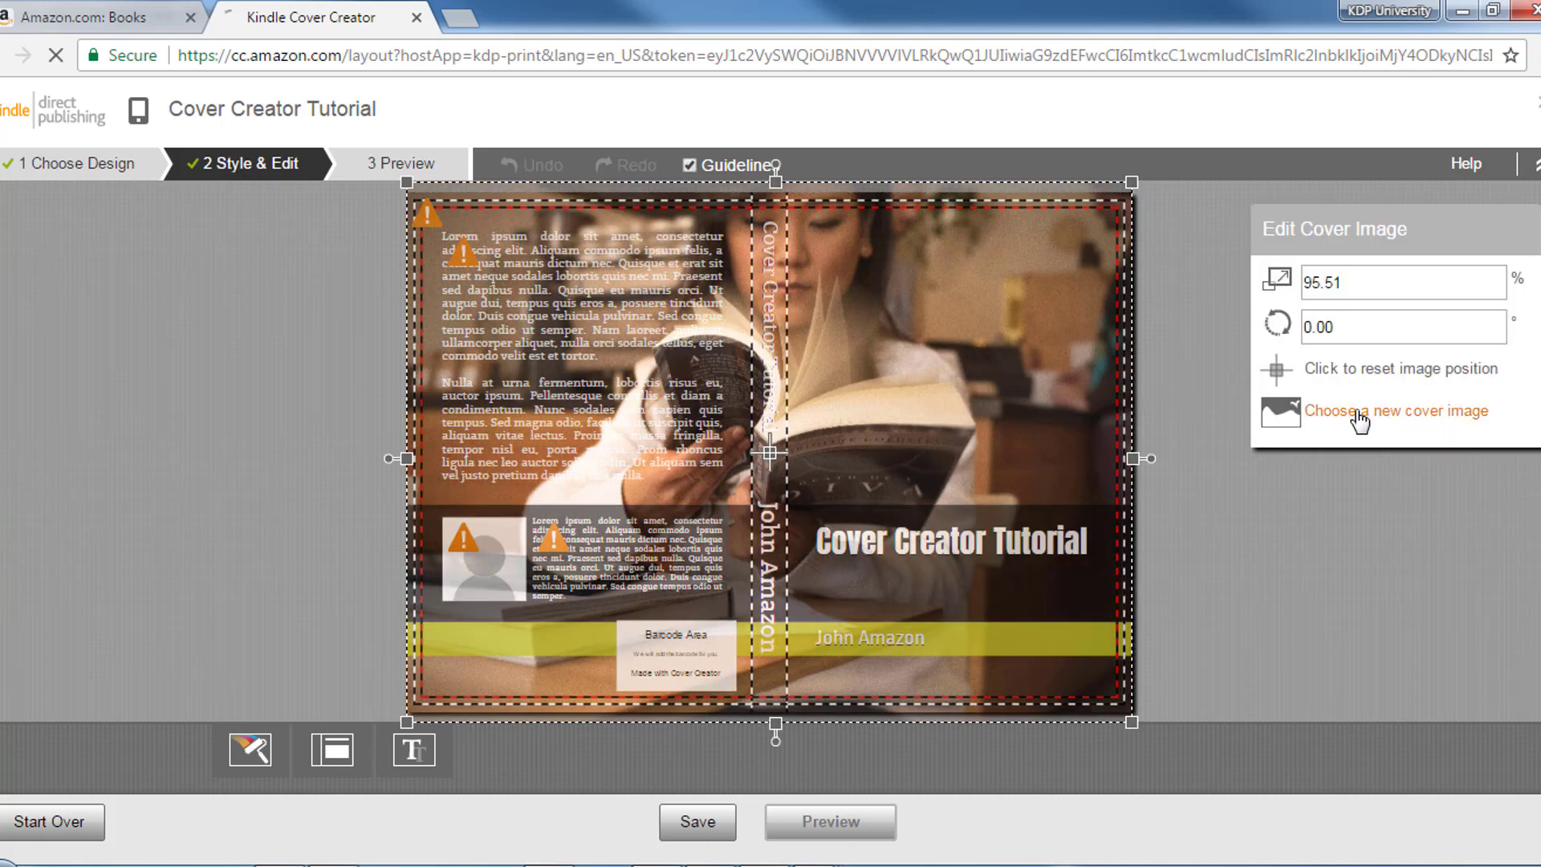
pyautogui.click(1276, 413)
pyautogui.click(453, 514)
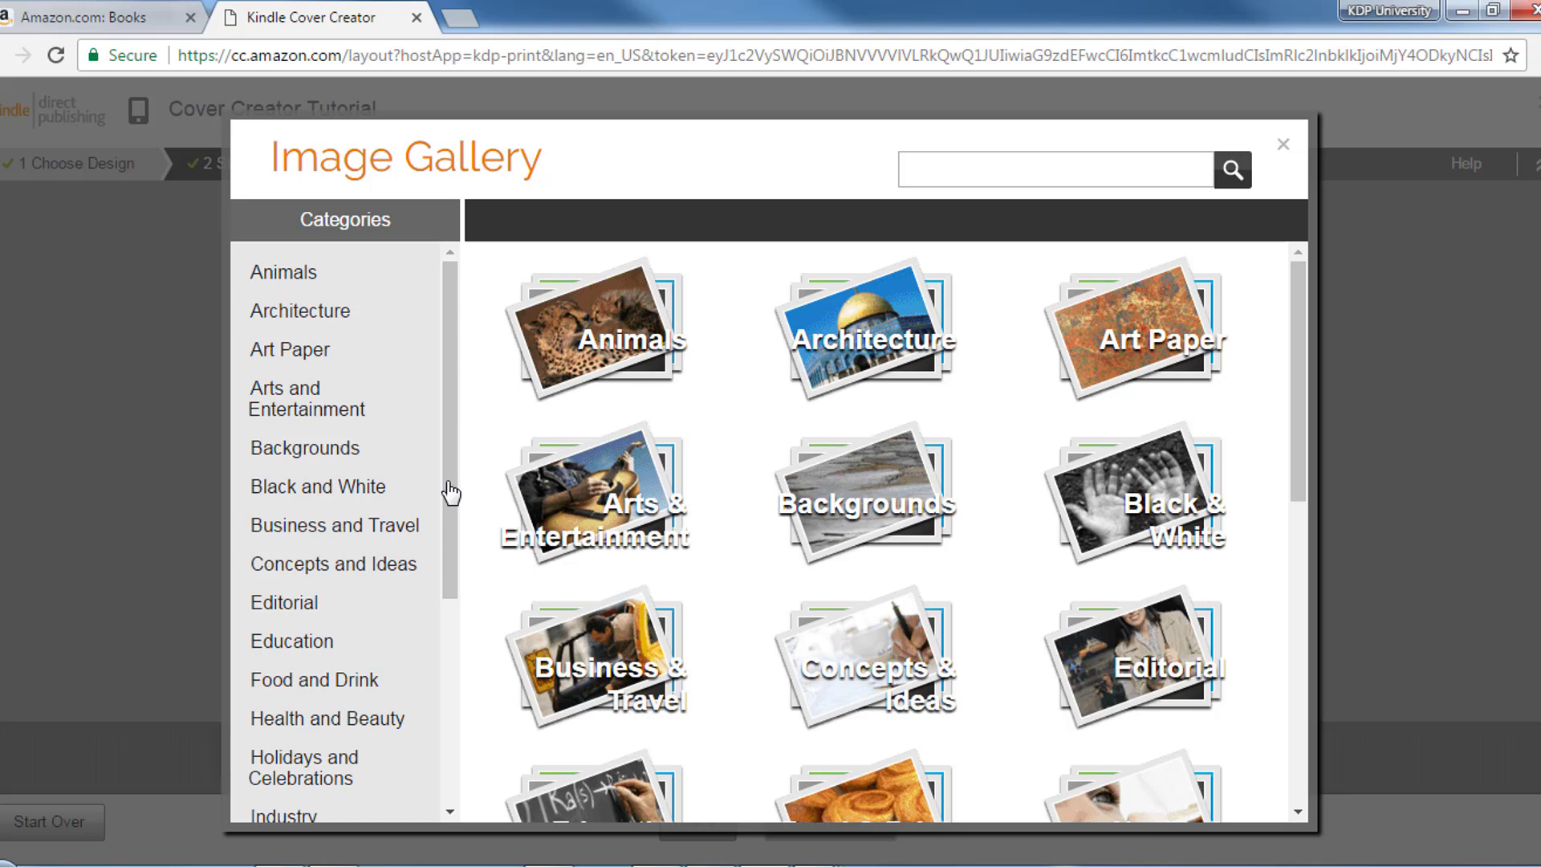
pyautogui.scroll(-3, 368, 602)
pyautogui.scroll(1, 372, 602)
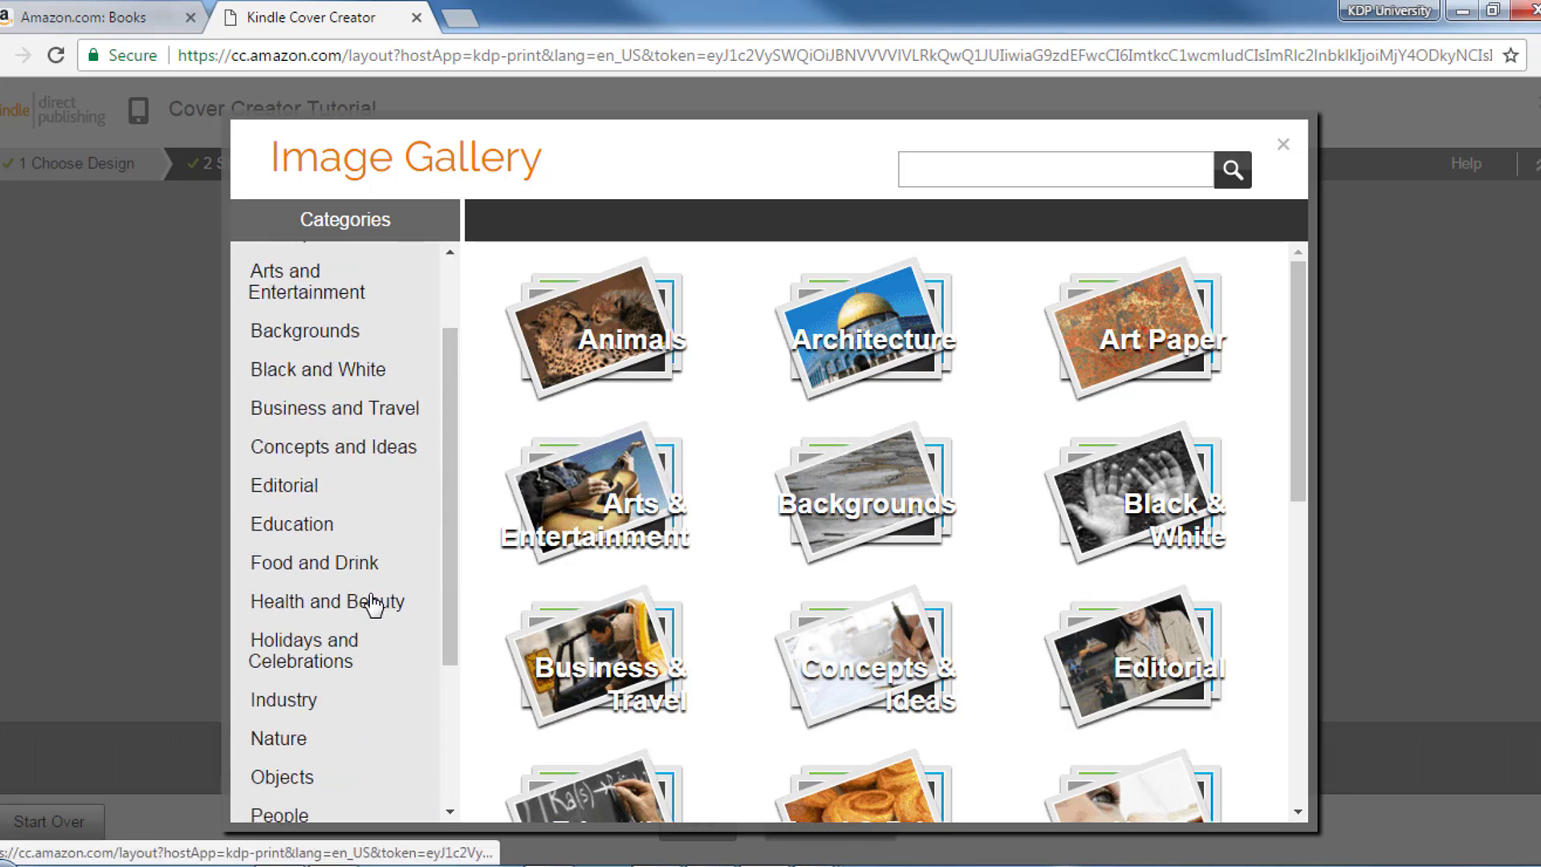
# Use the Education > Library and Teaching photo of a laughing woman carrying books
pyautogui.click(336, 535)
pyautogui.click(825, 332)
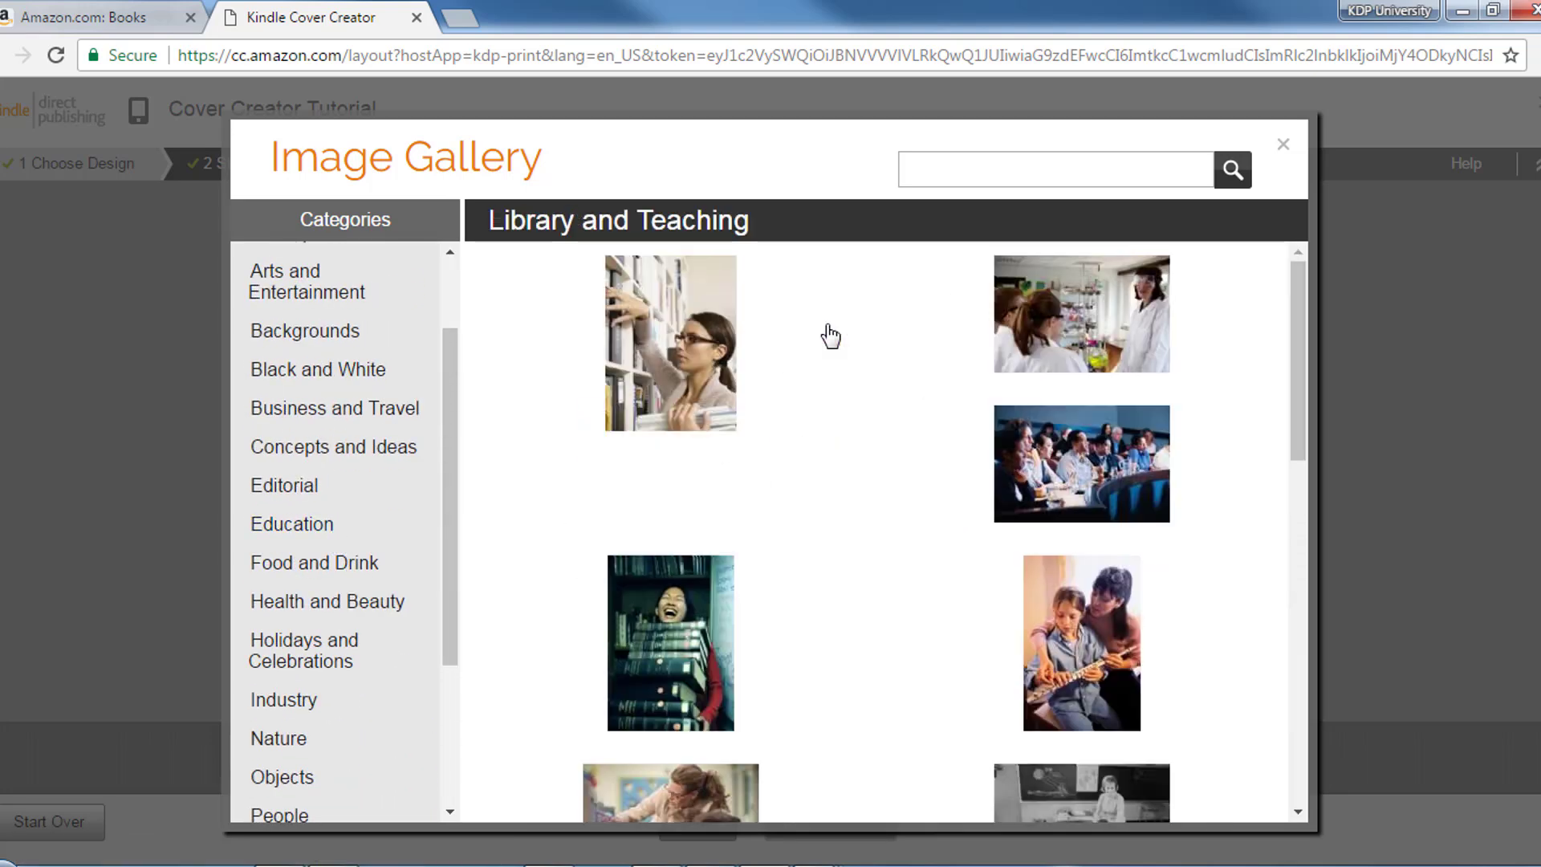
pyautogui.scroll(-1, 891, 480)
pyautogui.click(698, 506)
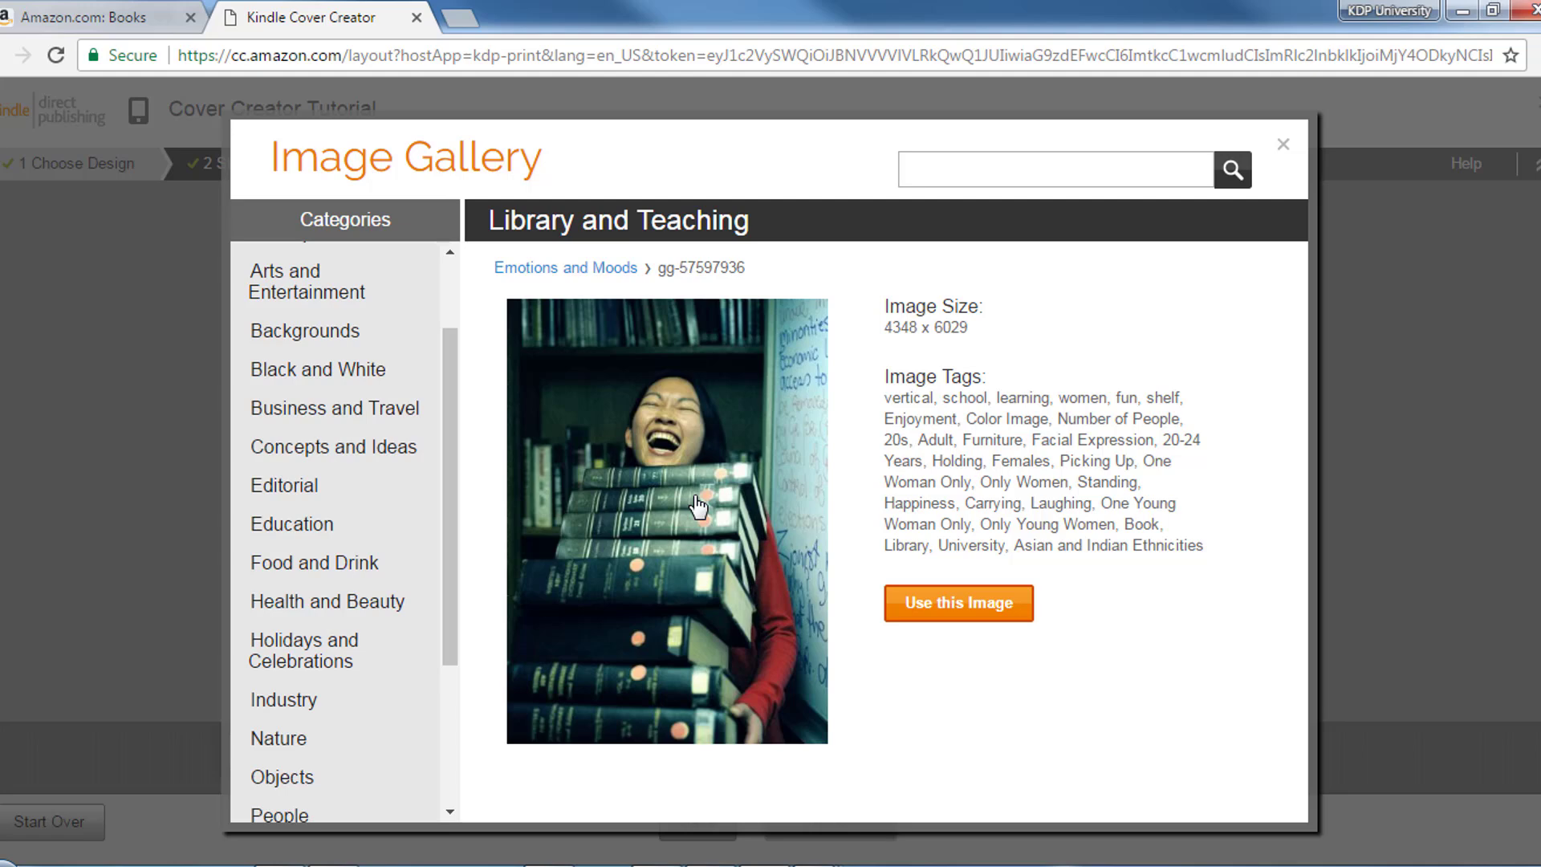
pyautogui.click(950, 606)
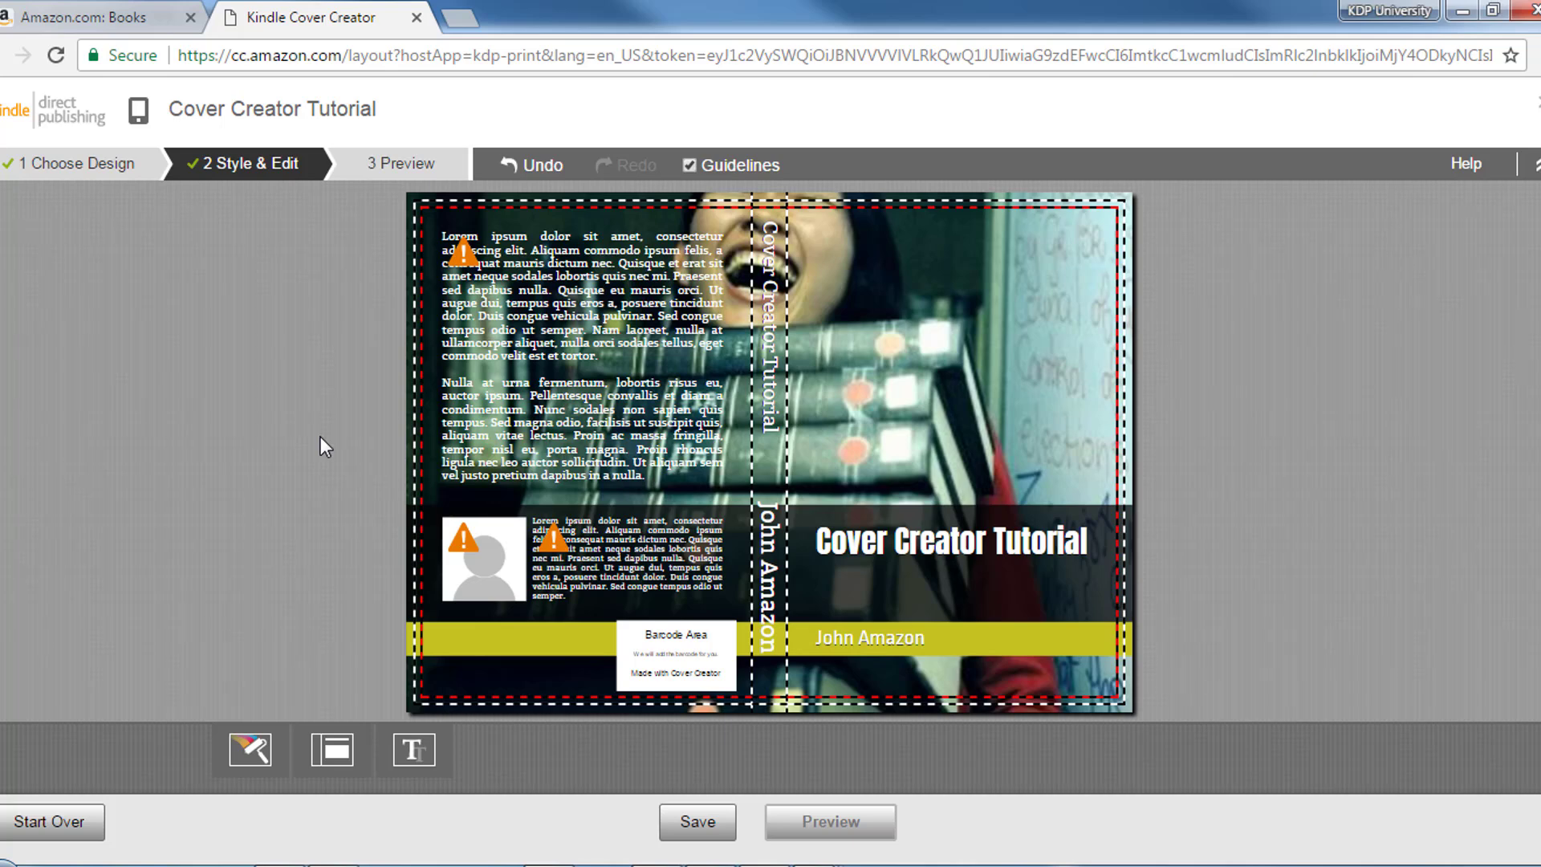
pyautogui.click(329, 753)
pyautogui.click(249, 748)
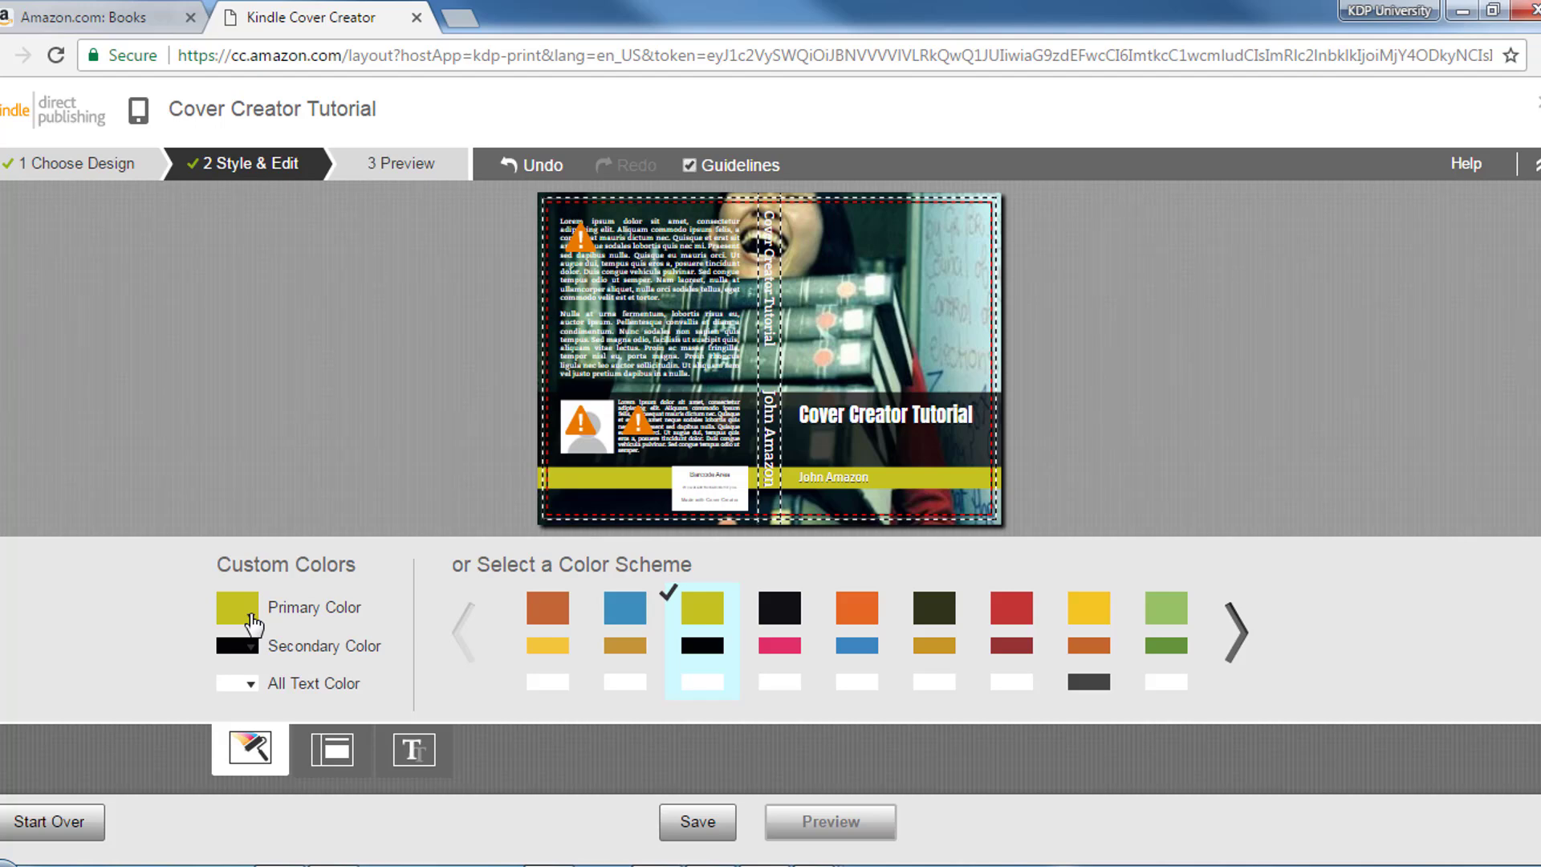
pyautogui.click(413, 749)
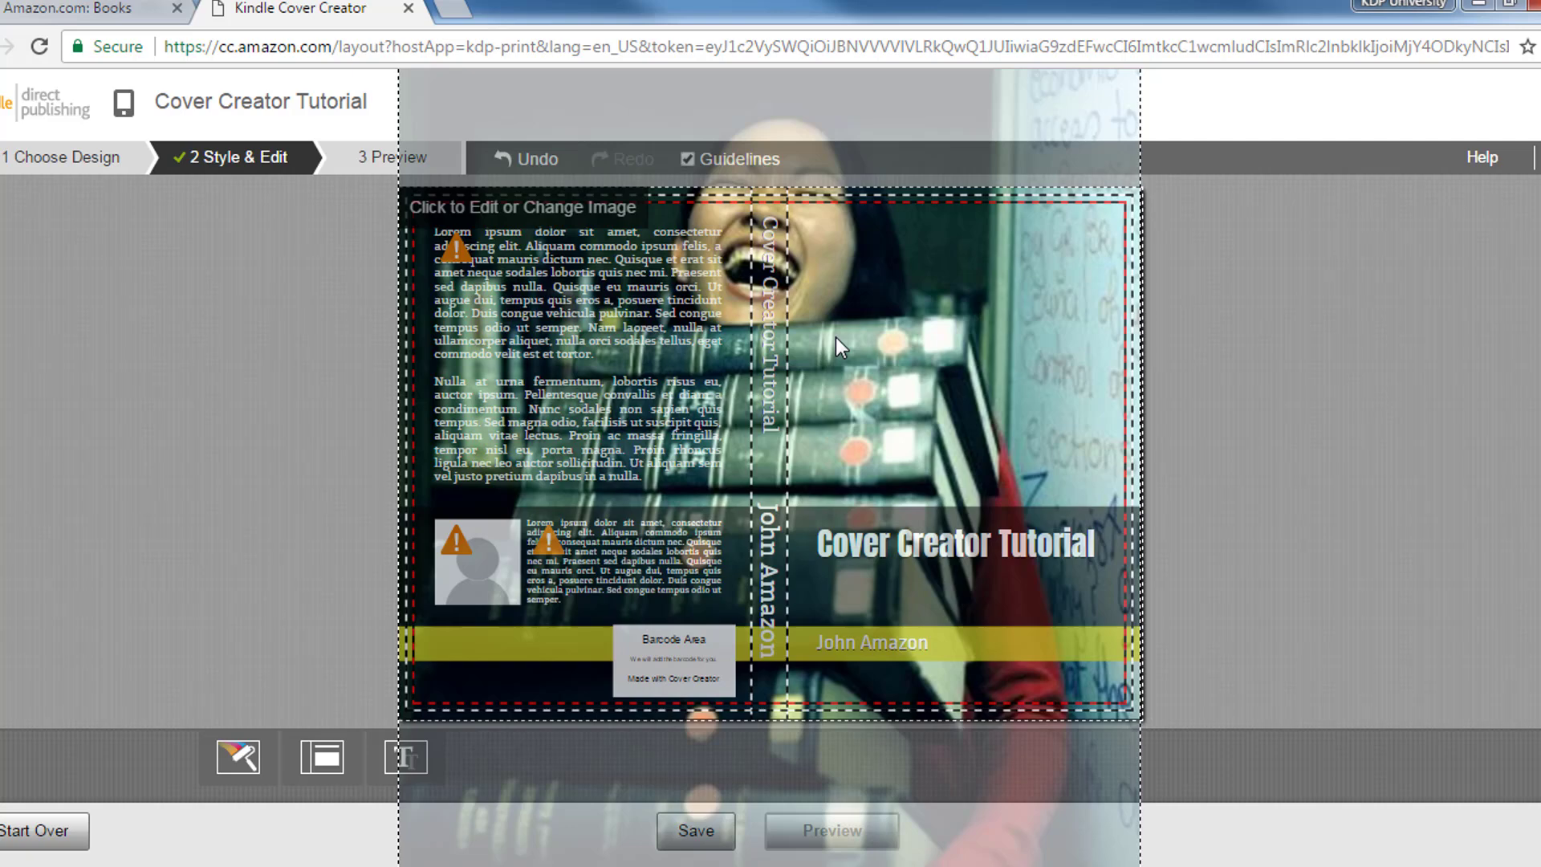
# Paste the book description into the back-cover text box
pyautogui.click(686, 337)
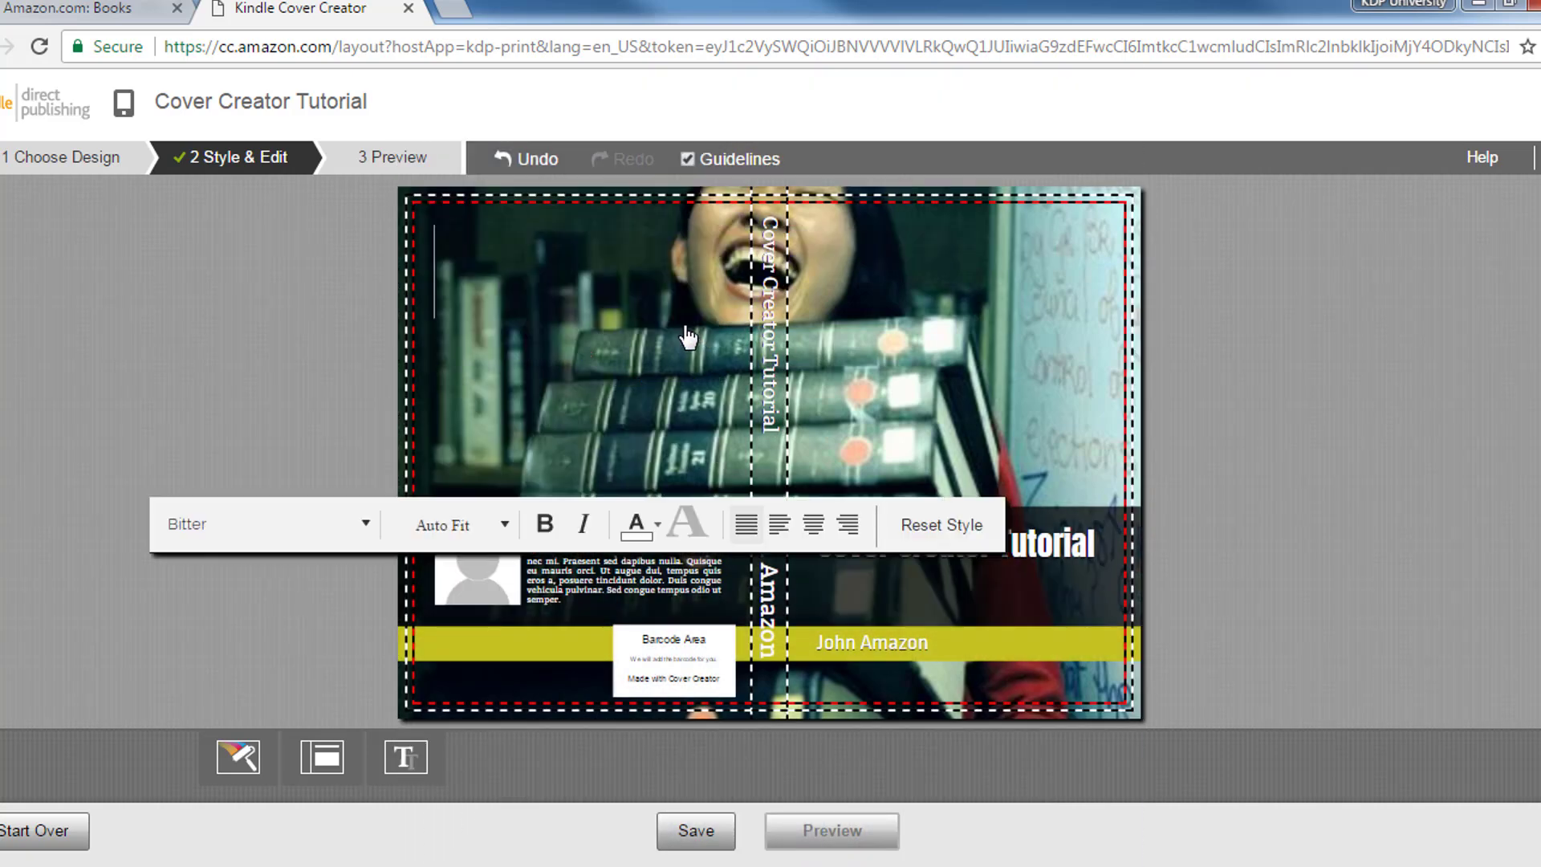
pyautogui.hotkey('ctrl', 'v')
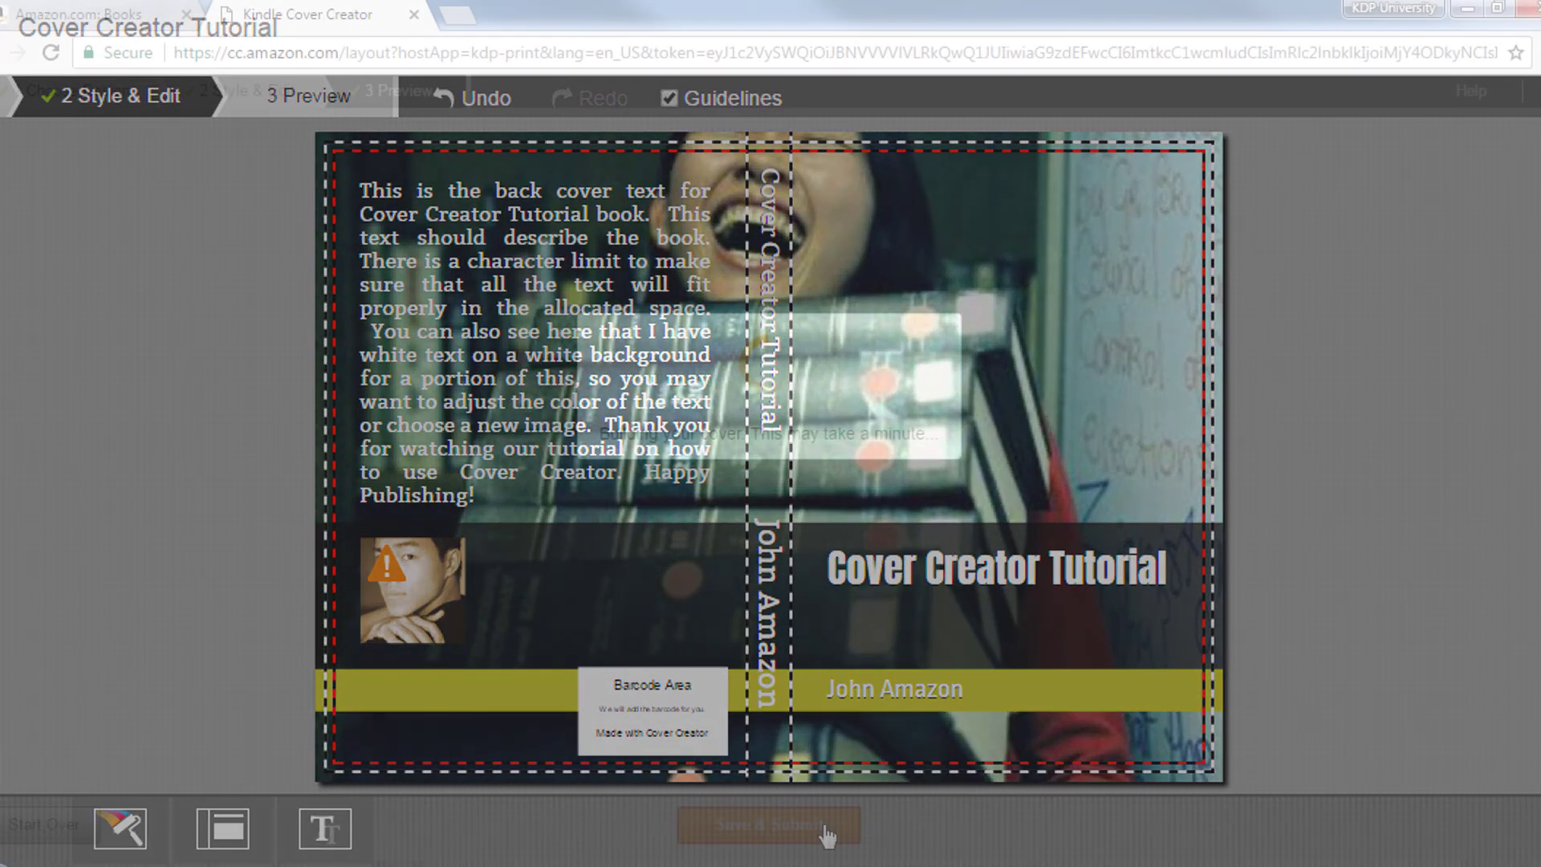
# Build the cover and preview the back, spine and front
pyautogui.click(827, 831)
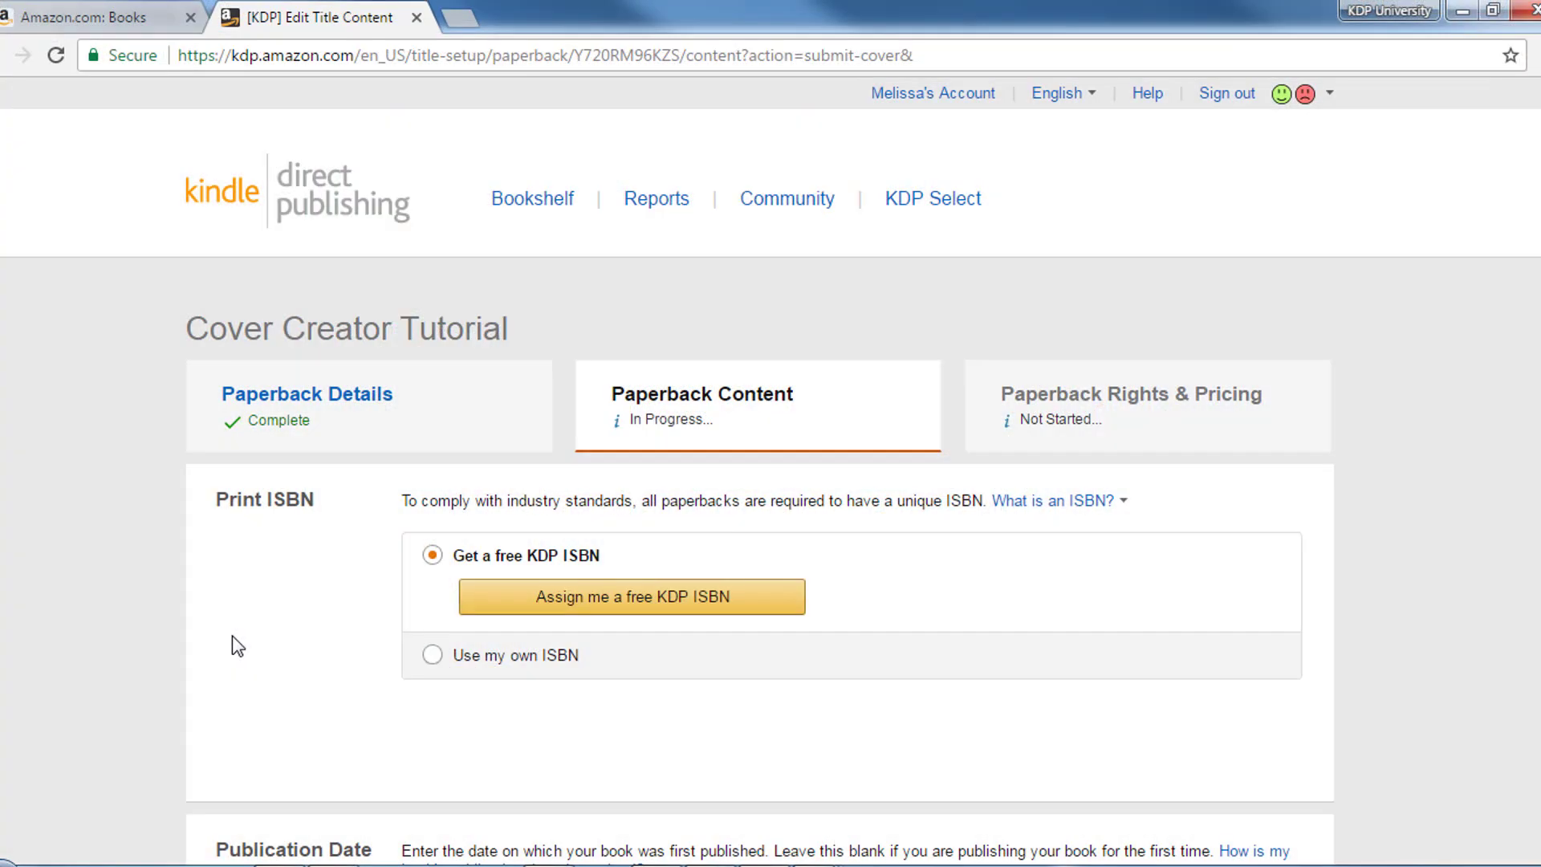
pyautogui.scroll(-1, 235, 647)
pyautogui.scroll(-3, 236, 647)
pyautogui.scroll(-4, 236, 647)
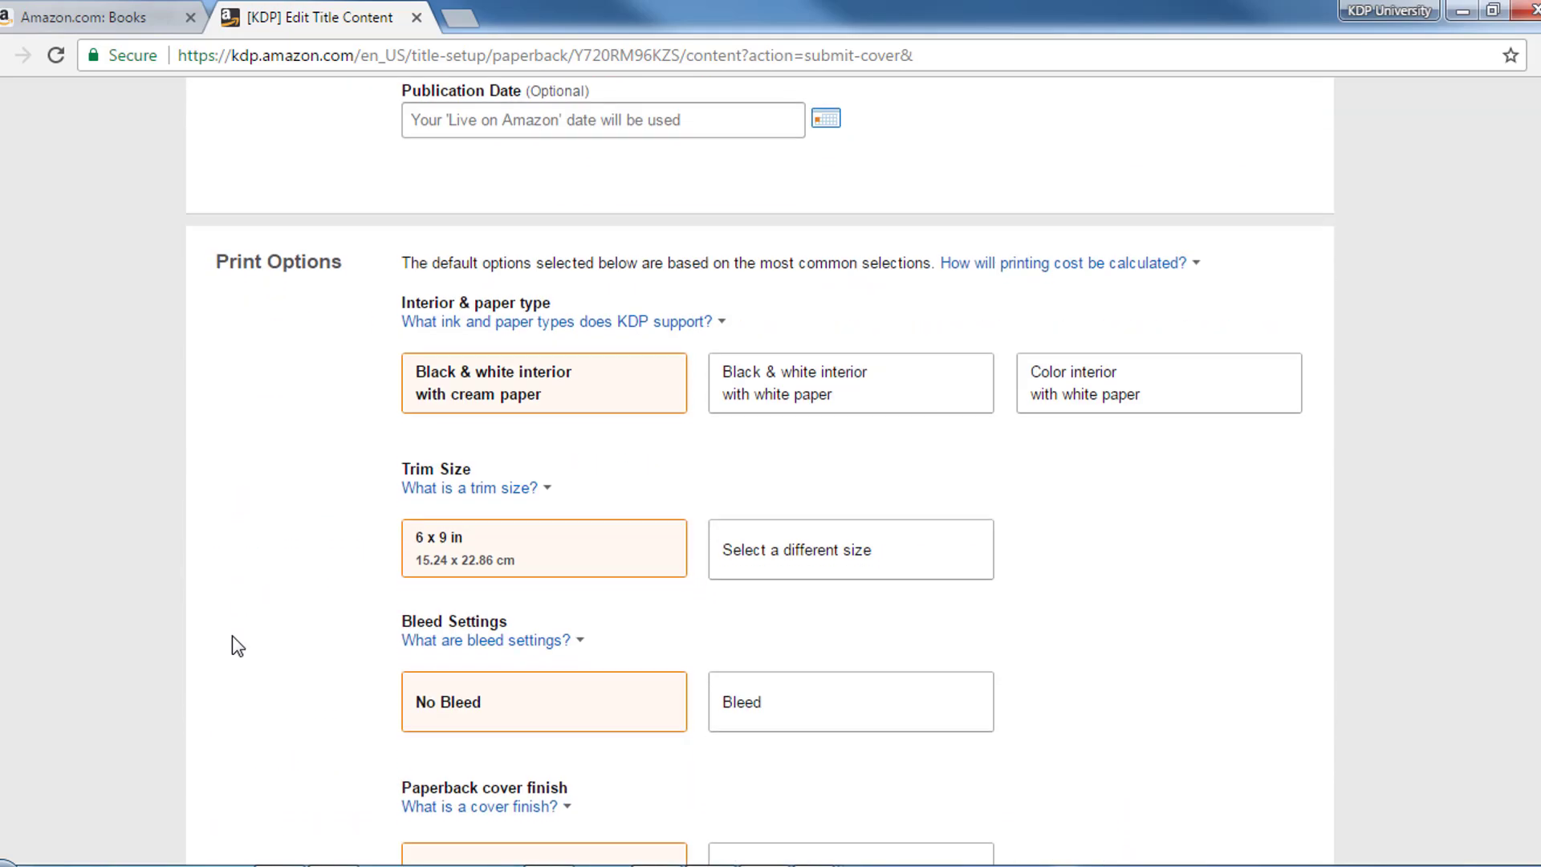
pyautogui.scroll(-3, 236, 647)
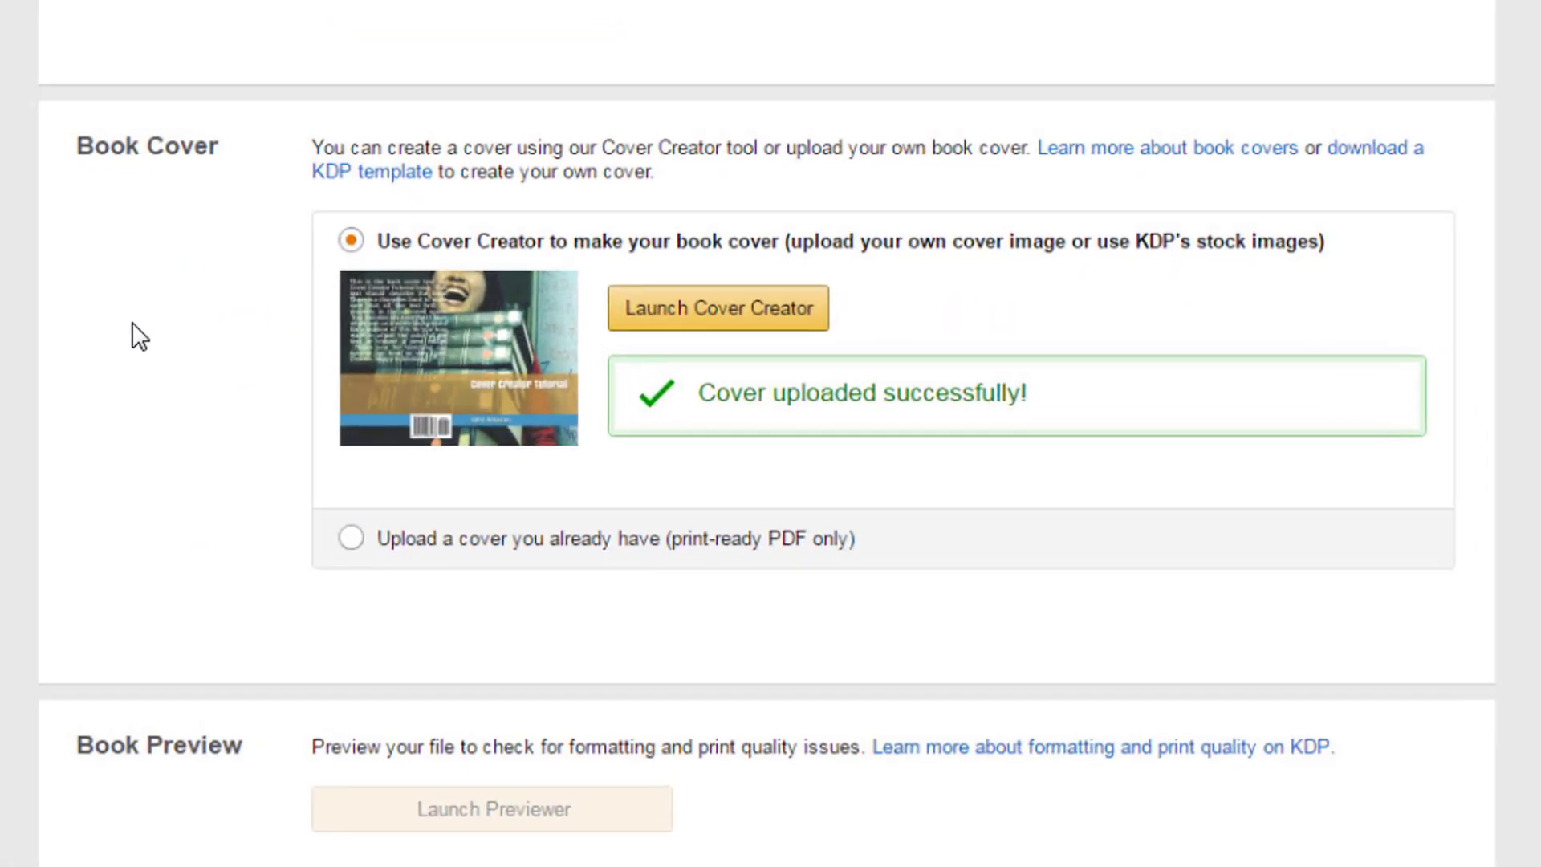